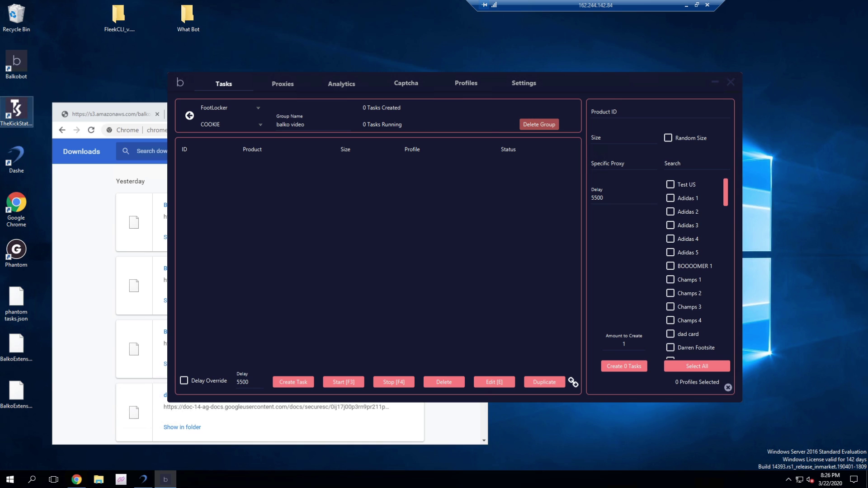
Step: Select the product code C1184146 in the Foot Locker page's Details section
{"action": "key", "text": "alt+Tab"}
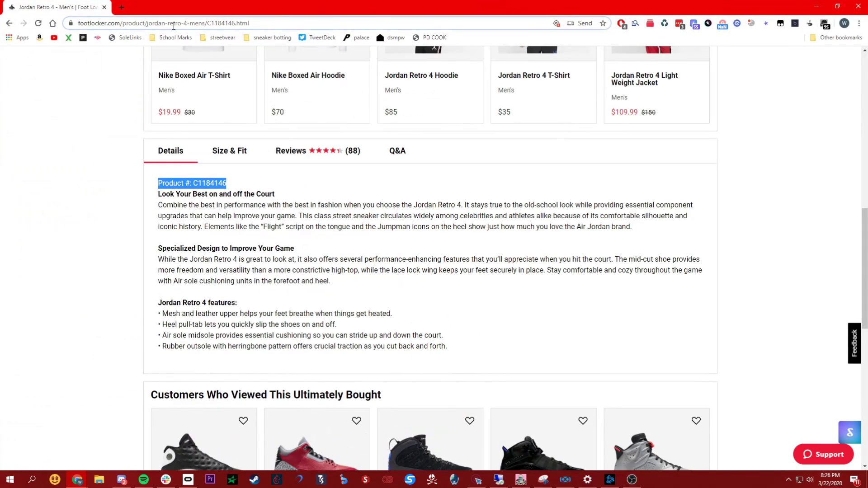
{"action": "scroll", "coordinate": [222, 134], "scroll_direction": "up", "scroll_amount": 15}
{"action": "left_click_drag", "start_coordinate": [207, 23], "coordinate": [235, 23]}
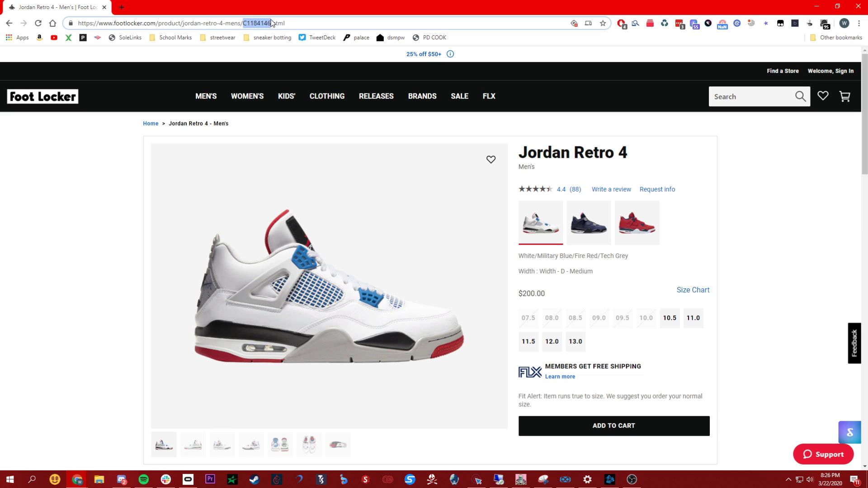
{"action": "left_click", "coordinate": [293, 23]}
{"action": "scroll", "coordinate": [180, 293], "scroll_direction": "down", "scroll_amount": 10}
{"action": "left_click", "coordinate": [159, 276]}
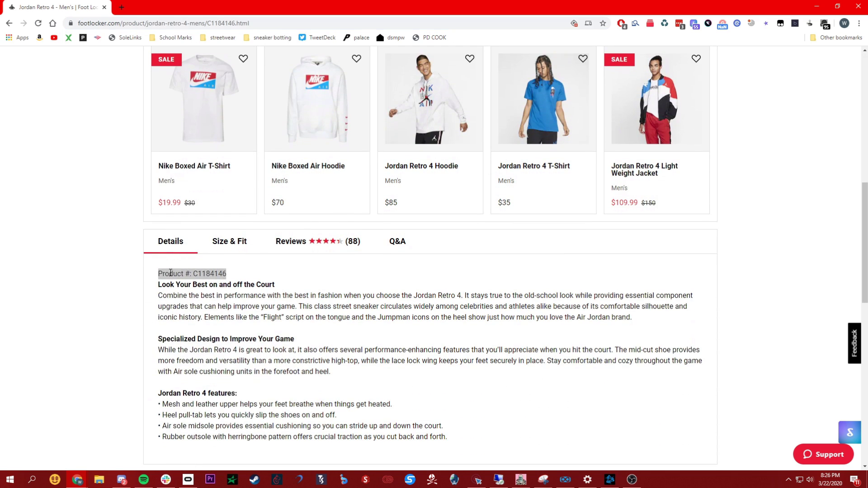
{"action": "left_click_drag", "start_coordinate": [159, 277], "coordinate": [194, 272]}
{"action": "double_click", "coordinate": [195, 274]}
{"action": "key", "text": "ctrl+c"}
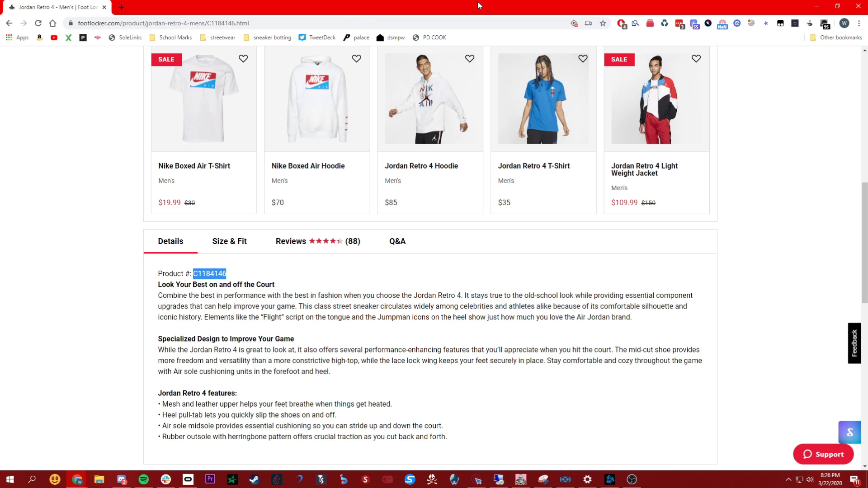
Step: Paste C1184146 into Balkobot's Product ID field
{"action": "left_click", "coordinate": [816, 5]}
{"action": "left_click", "coordinate": [620, 110]}
{"action": "key", "text": "ctrl+v"}
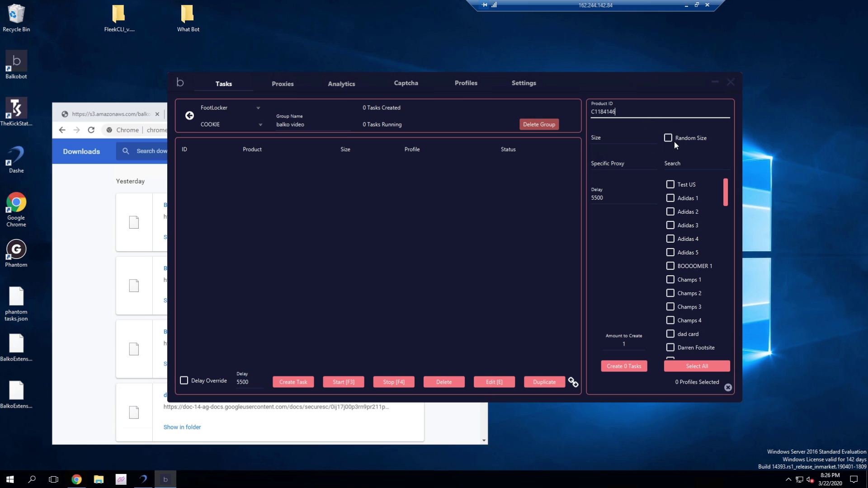
Step: Replace the comma-separated size list with 4&4.5&5&5.5&6&10 in the Size field
{"action": "left_click", "coordinate": [617, 141]}
{"action": "type", "text": "4,4.5"}
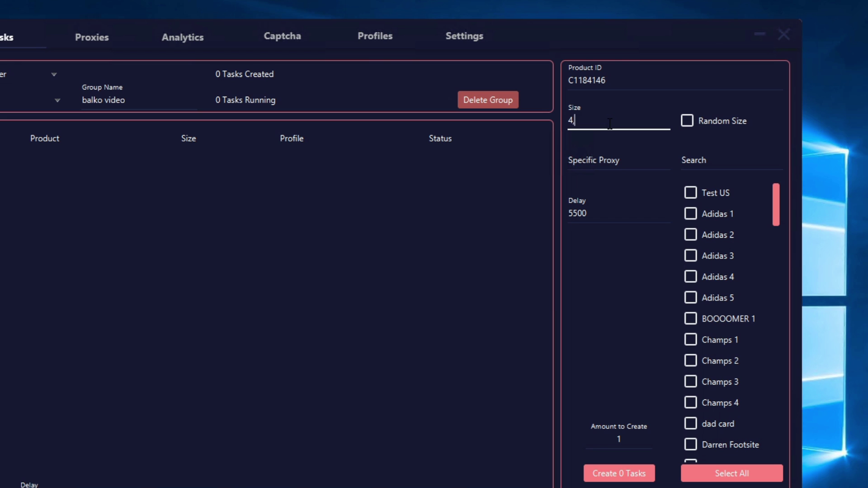
{"action": "type", "text": ",5,5.5,6,10"}
{"action": "left_click_drag", "start_coordinate": [622, 120], "coordinate": [611, 120]}
{"action": "left_click", "coordinate": [609, 126]}
{"action": "left_click_drag", "start_coordinate": [569, 120], "coordinate": [630, 119]}
{"action": "type", "text": "4"}
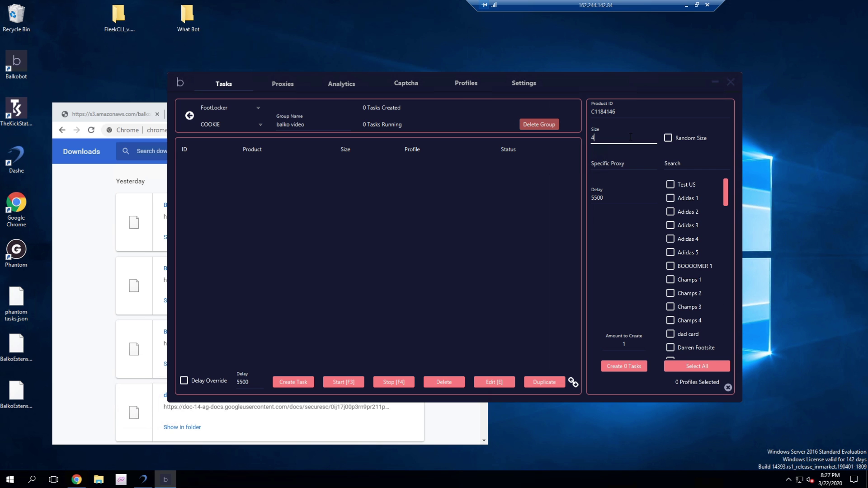
{"action": "type", "text": "&4.5&5&5.5"}
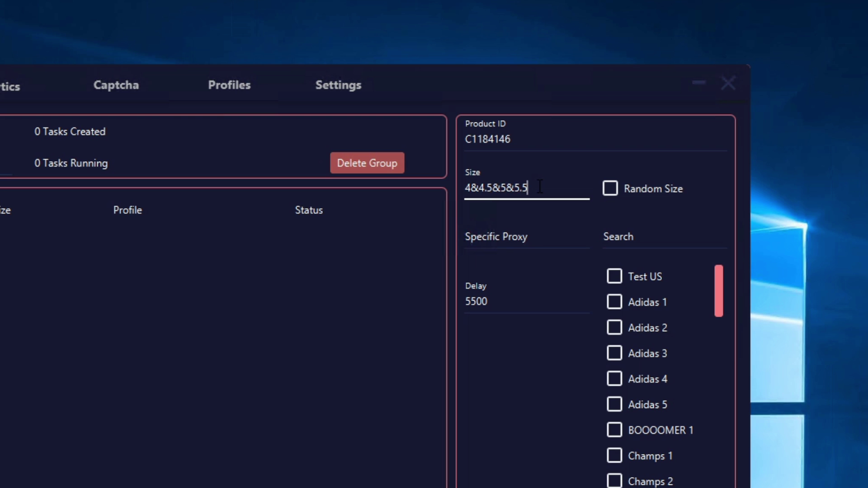
{"action": "type", "text": "&6&10"}
{"action": "key", "text": "ctrl+a"}
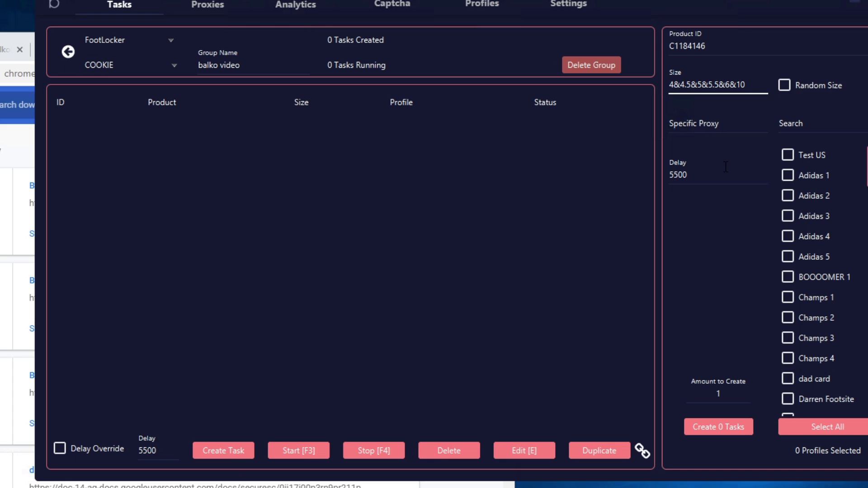
Step: Enable Delay Override, keeping the task delay at 5500
{"action": "left_click", "coordinate": [622, 197]}
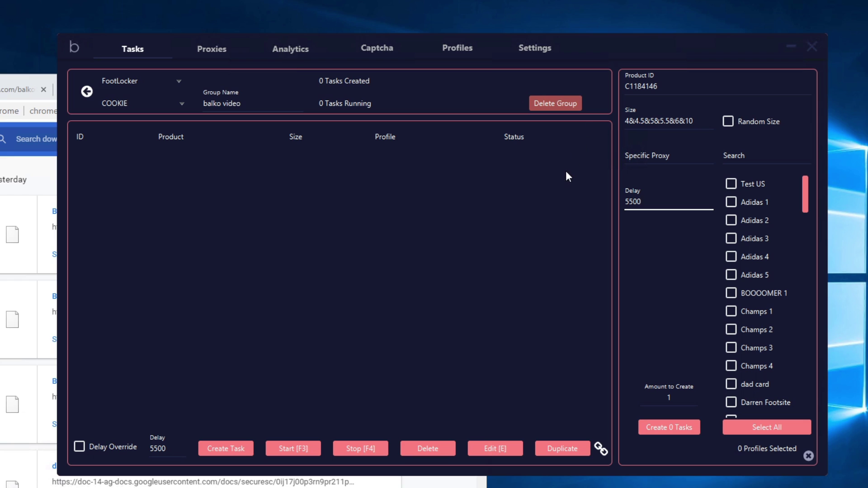
{"action": "left_click", "coordinate": [104, 447]}
{"action": "left_click", "coordinate": [172, 448]}
{"action": "left_click", "coordinate": [236, 409]}
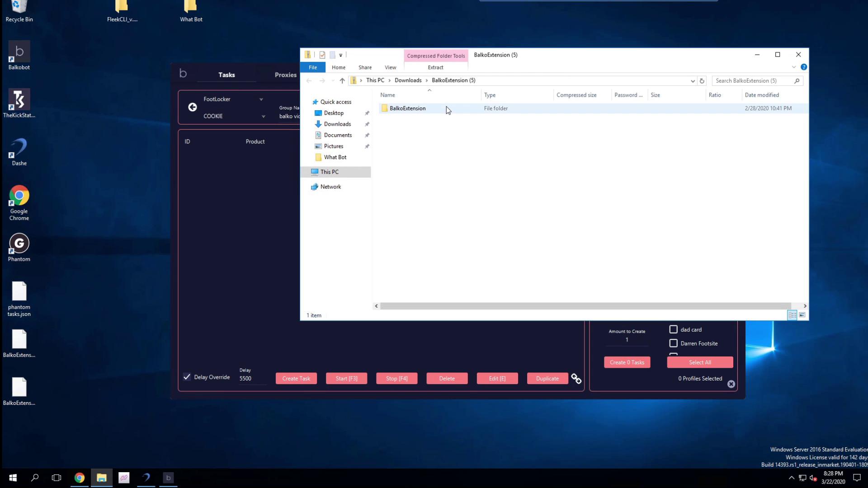
Step: Extract the BalkoExtension folder from the downloaded zip onto the desktop
{"action": "left_click_drag", "start_coordinate": [416, 112], "coordinate": [294, 18]}
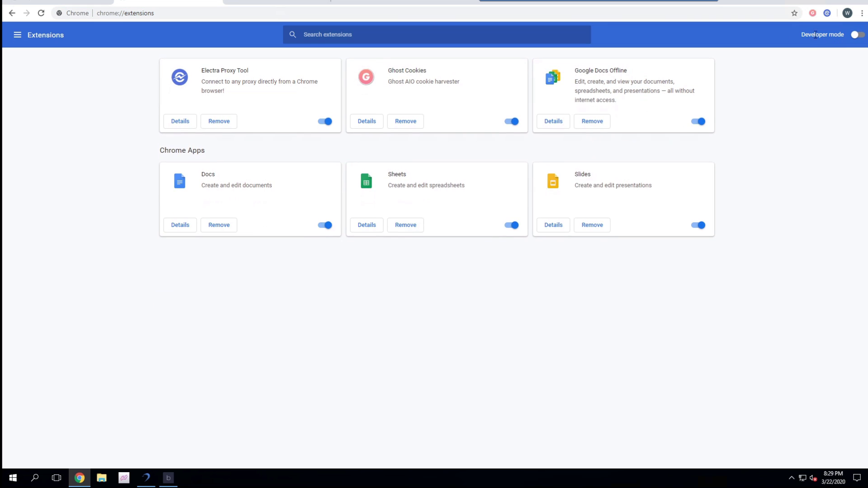
Step: Enable Developer mode and load the desktop BalkoExtension folder as an unpacked extension
{"action": "left_click", "coordinate": [855, 36]}
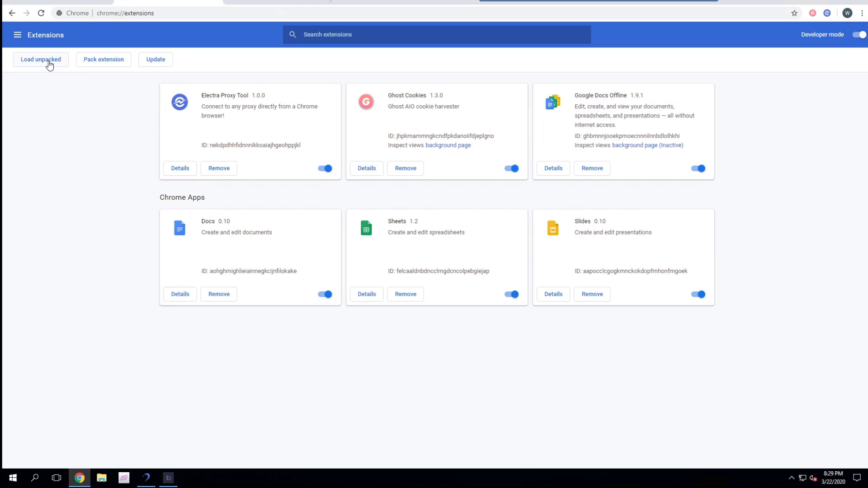
{"action": "left_click", "coordinate": [49, 64]}
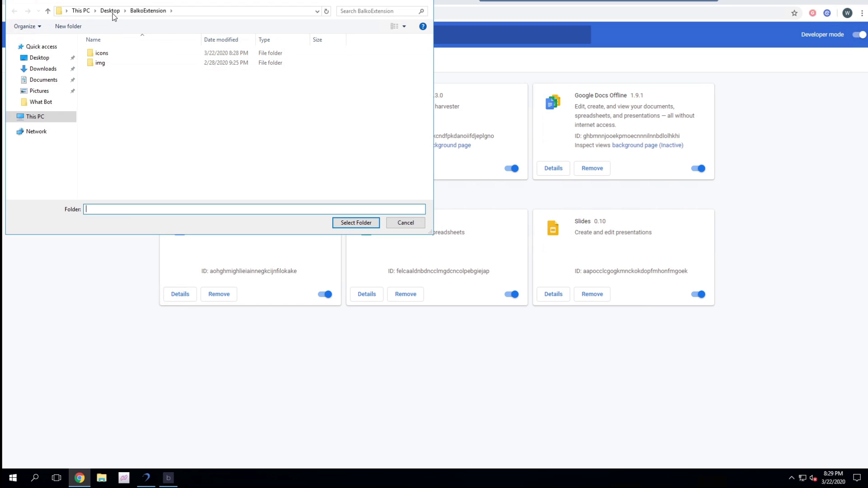
{"action": "left_click", "coordinate": [109, 11]}
{"action": "left_click", "coordinate": [150, 117]}
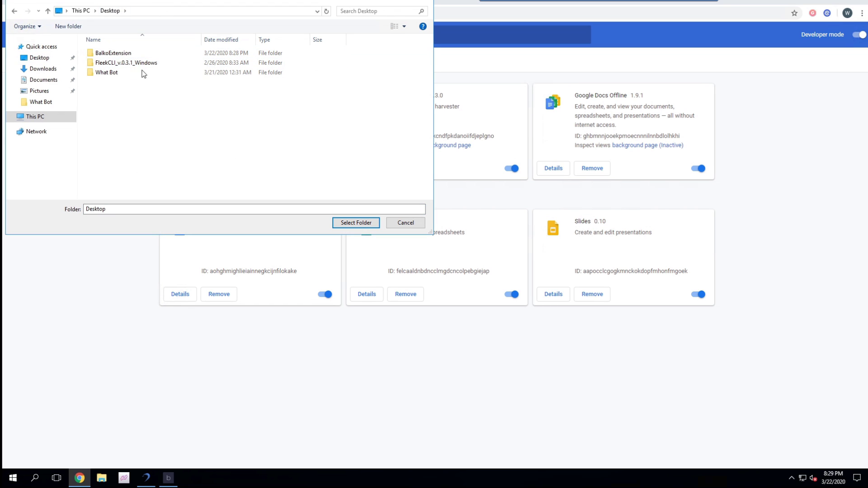
{"action": "left_click", "coordinate": [131, 55]}
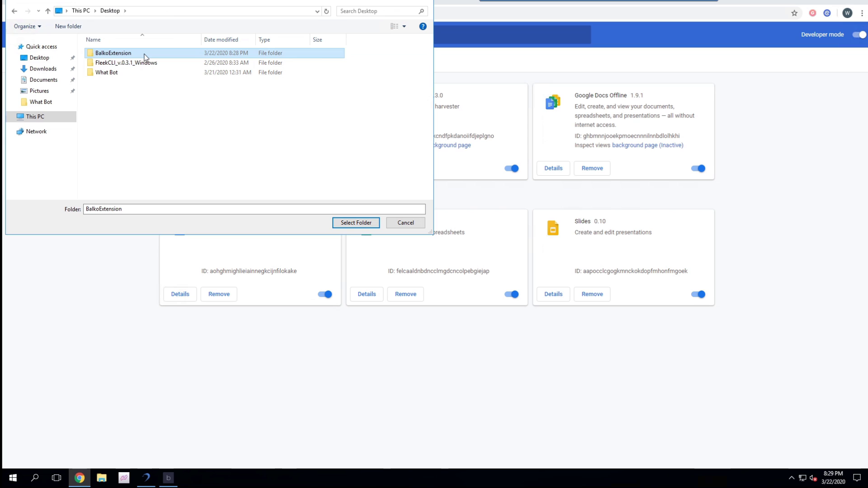
{"action": "left_click", "coordinate": [353, 224]}
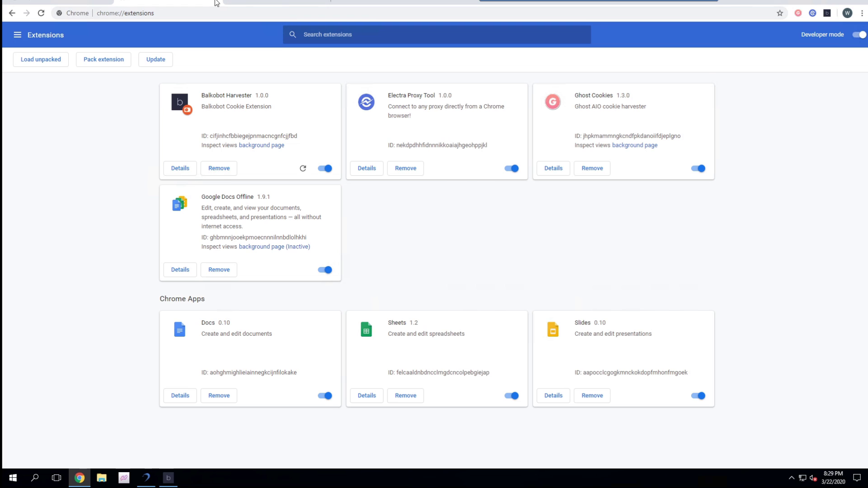
Step: Set the Balkobot Harvester extension's target site to FootLocker
{"action": "left_click", "coordinate": [826, 12]}
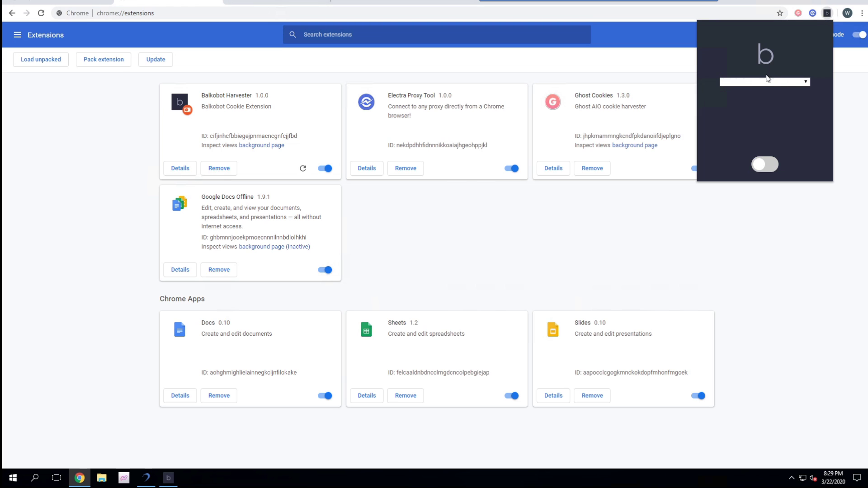
{"action": "left_click", "coordinate": [763, 83]}
{"action": "left_click", "coordinate": [750, 97]}
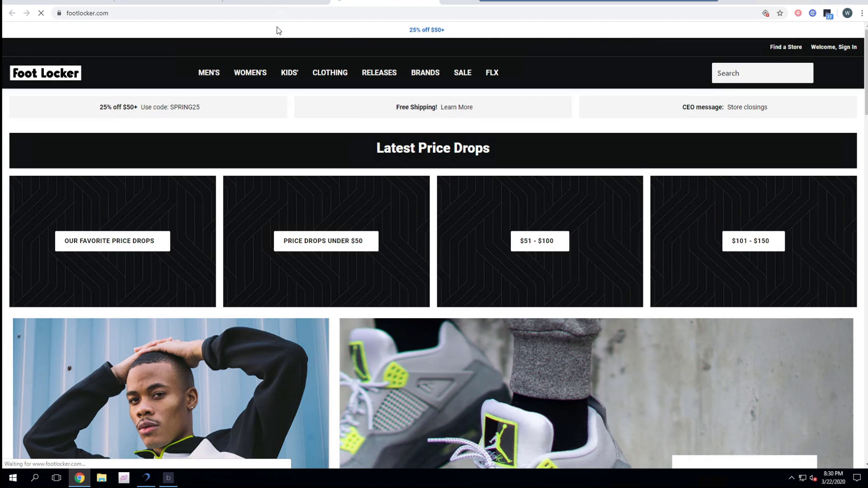
Step: Switch the harvester off, change its site to FootAction, and turn it back on
{"action": "left_click", "coordinate": [827, 13]}
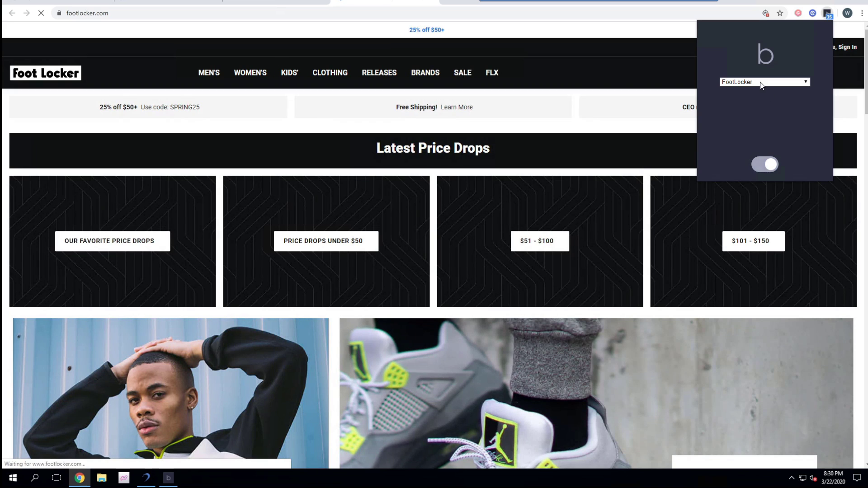
{"action": "left_click", "coordinate": [764, 165]}
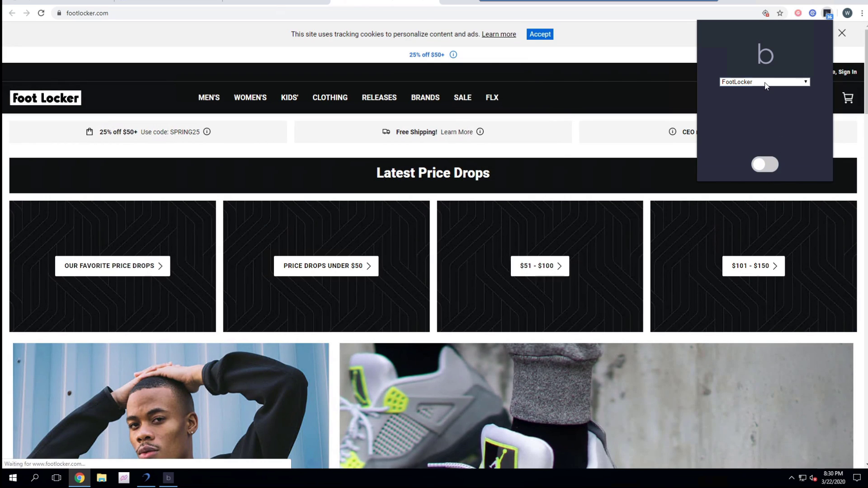
{"action": "left_click", "coordinate": [765, 83]}
{"action": "left_click", "coordinate": [741, 97]}
{"action": "left_click", "coordinate": [770, 164]}
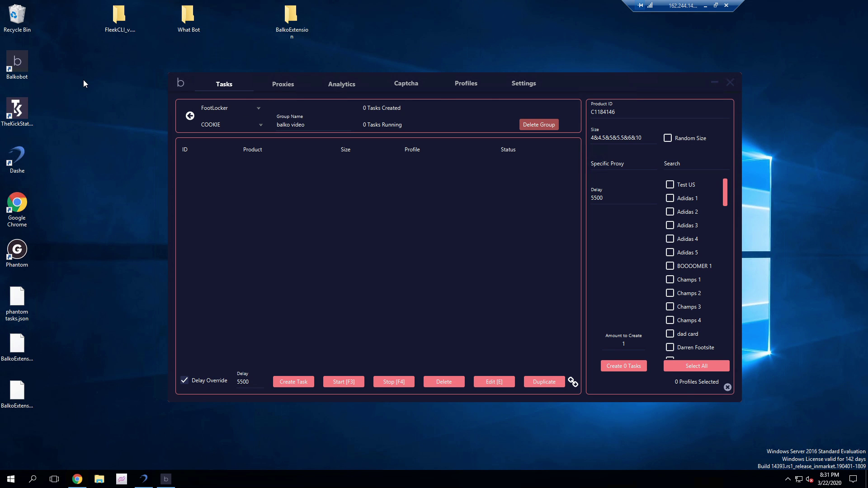
{"action": "right_click", "coordinate": [19, 64]}
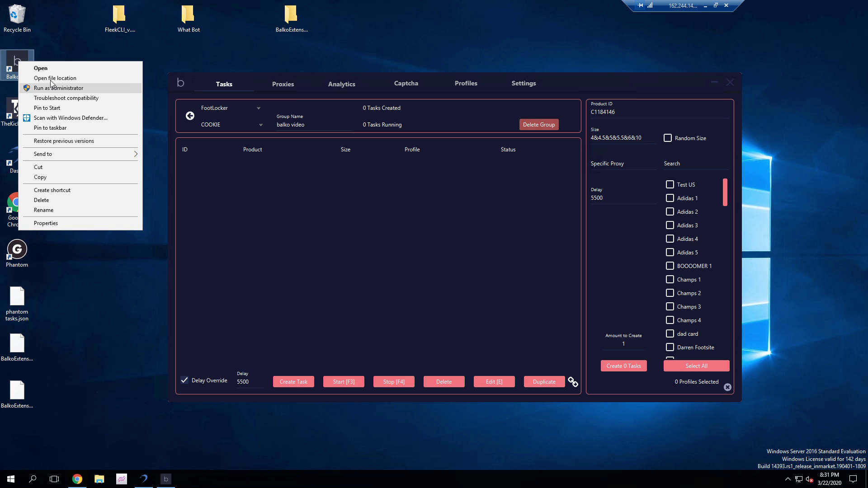
{"action": "left_click", "coordinate": [51, 78]}
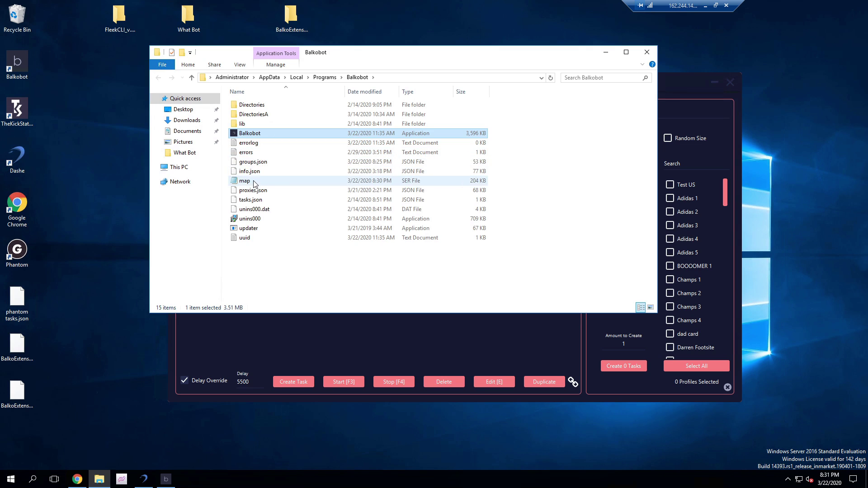
{"action": "left_click", "coordinate": [250, 181]}
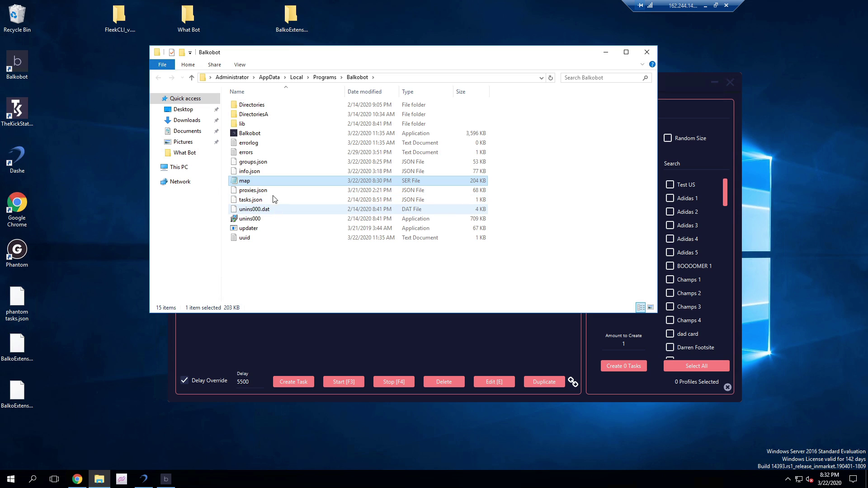
Step: Close the folder window and view cookie counts: FootLocker 70, FootAction 18, EastBay 256
{"action": "left_click", "coordinate": [647, 52]}
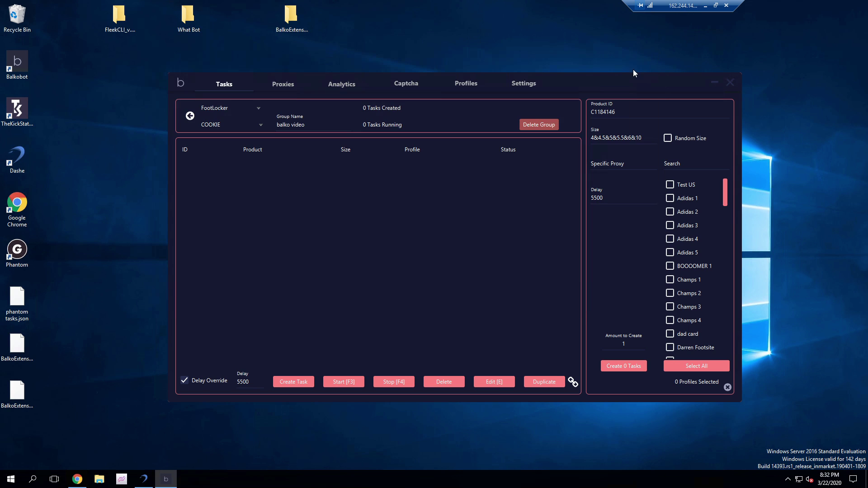
{"action": "left_click", "coordinate": [524, 84]}
{"action": "left_click", "coordinate": [694, 266]}
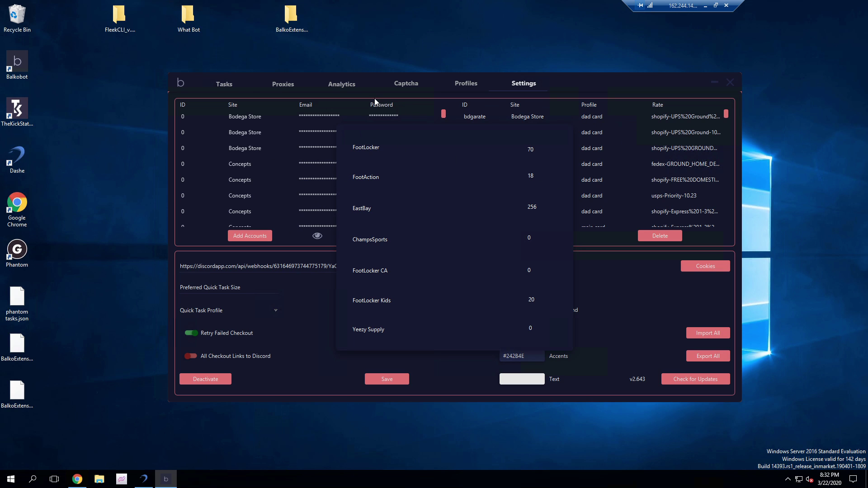
Step: Open Balkobot's install folder from its shortcut and bring up the map file's context menu
{"action": "right_click", "coordinate": [22, 58]}
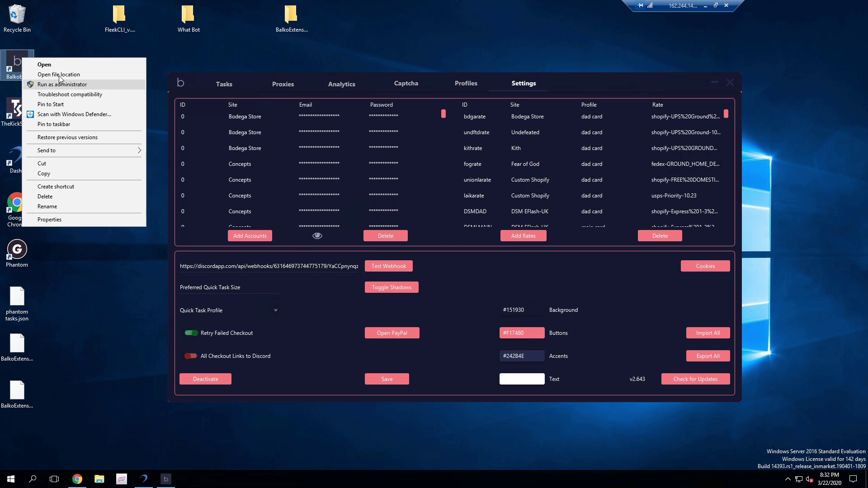
{"action": "left_click", "coordinate": [50, 72]}
{"action": "left_click_drag", "start_coordinate": [406, 53], "coordinate": [408, 42]}
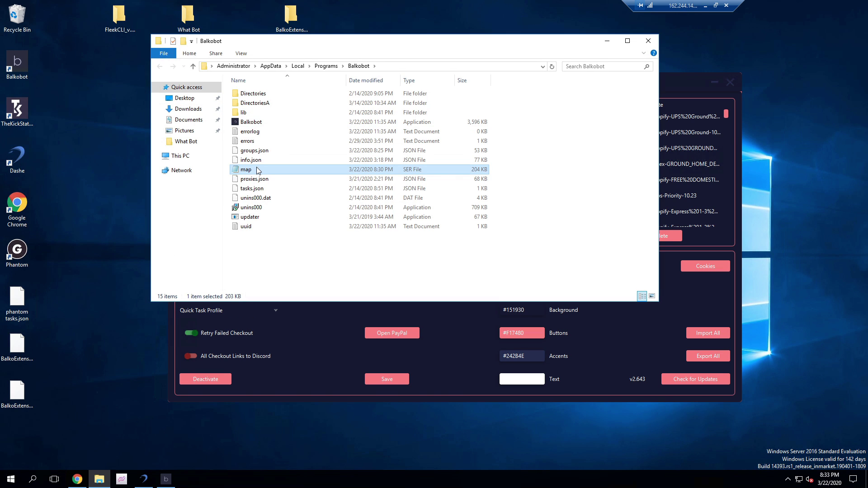
{"action": "right_click", "coordinate": [257, 169]}
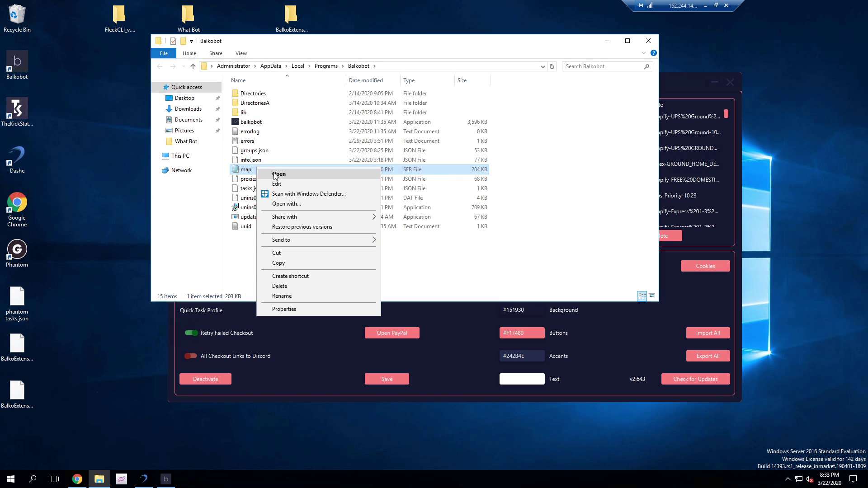
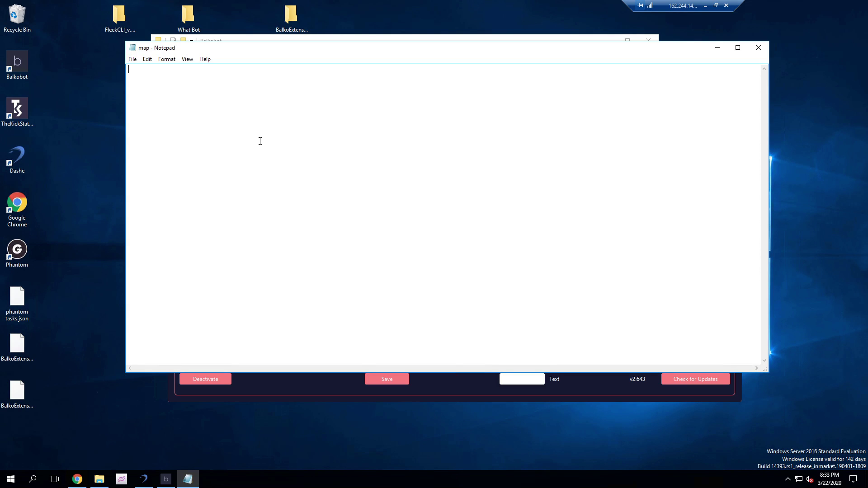
Step: Close the emptied Balkobot map file in Notepad, leaving Balkobot's Settings page showing
{"action": "left_click", "coordinate": [758, 47]}
{"action": "left_click", "coordinate": [497, 57]}
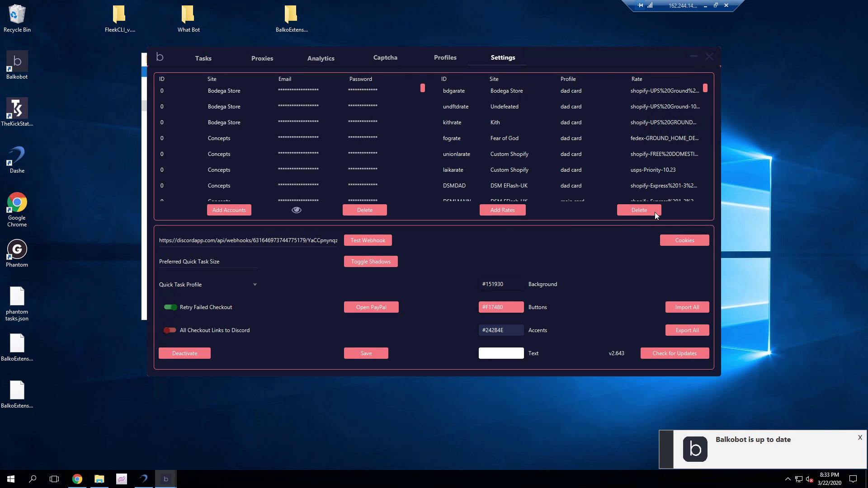
{"action": "left_click", "coordinate": [688, 243]}
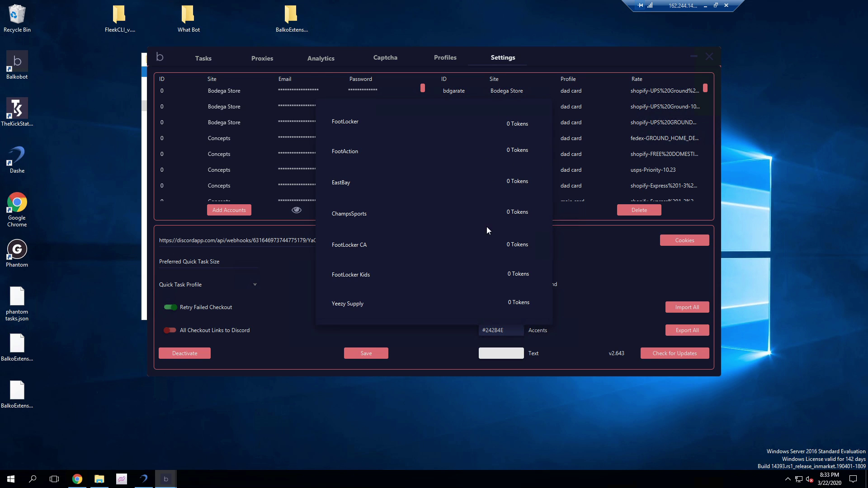
{"action": "left_click", "coordinate": [579, 280]}
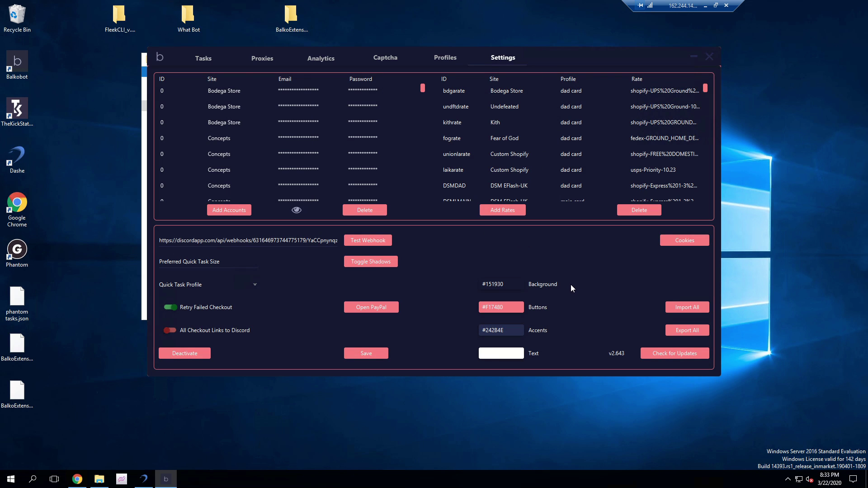